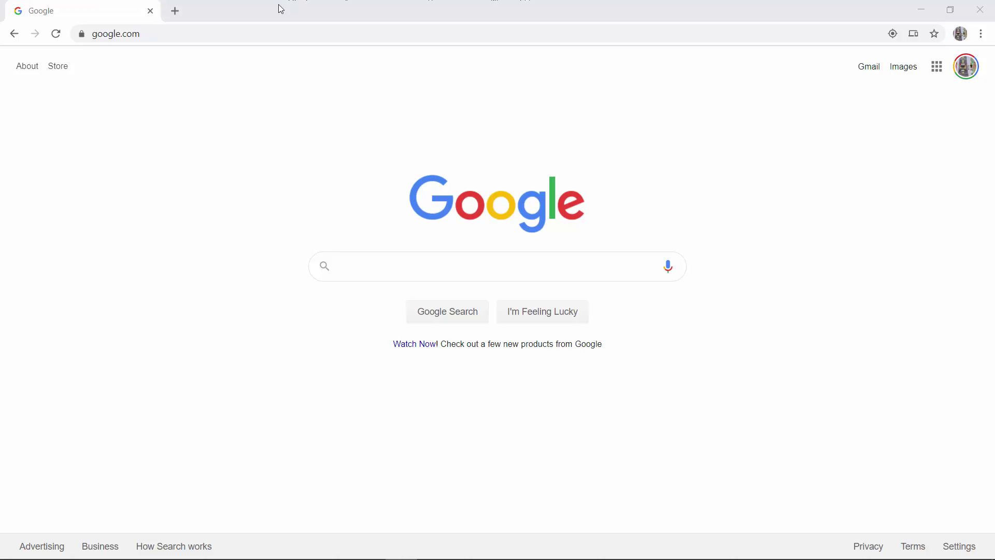
{"action": "left_click", "coordinate": [202, 35]}
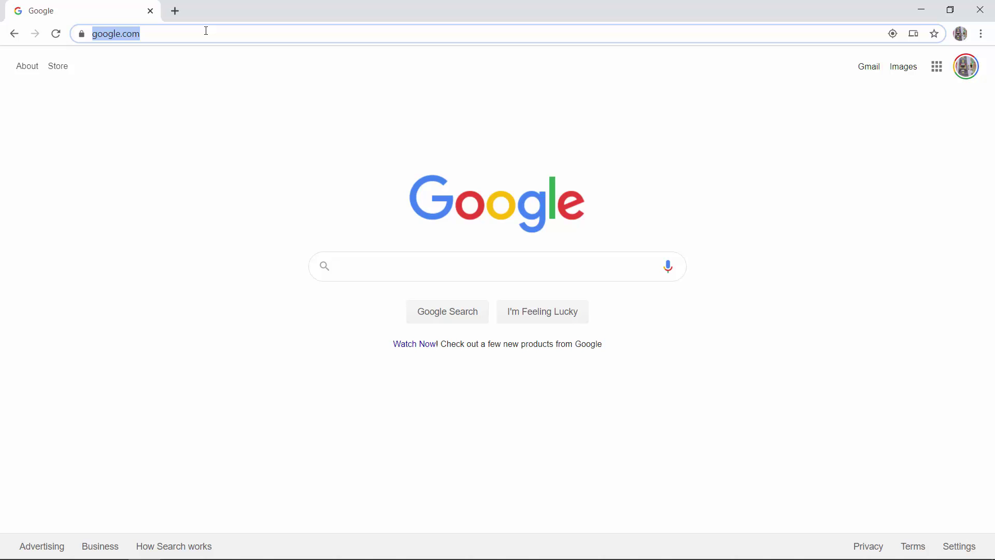
{"action": "type", "text": "http://ftc-cloud.pdx-staging.ftclive.org/"}
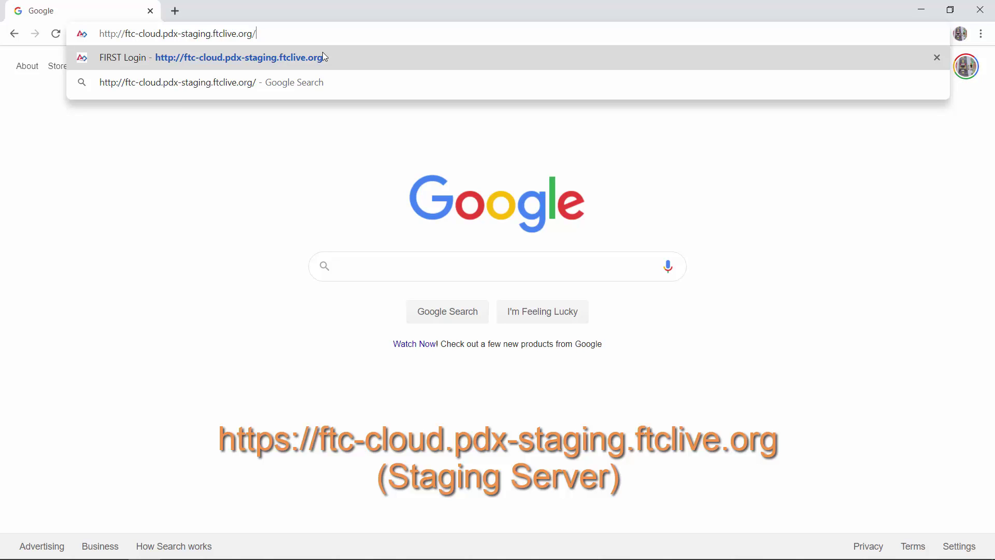
{"action": "left_click", "coordinate": [322, 57]}
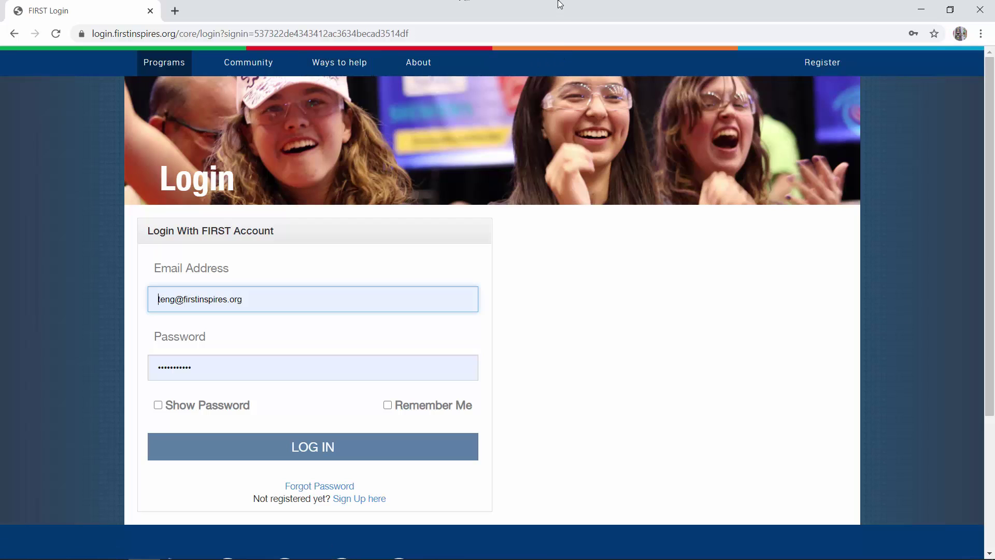
Submit the autofilled FIRST account e-mail and password on the login page
{"action": "left_click", "coordinate": [317, 443]}
Complete the login and open the account page listing the Region and Team Administrator roles
{"action": "left_click", "coordinate": [317, 445]}
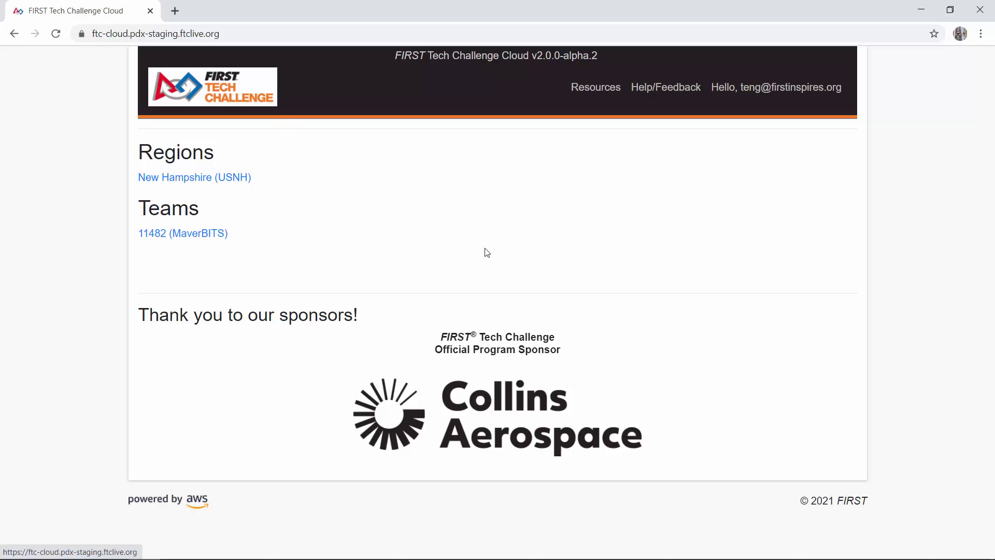
{"action": "left_click", "coordinate": [790, 89]}
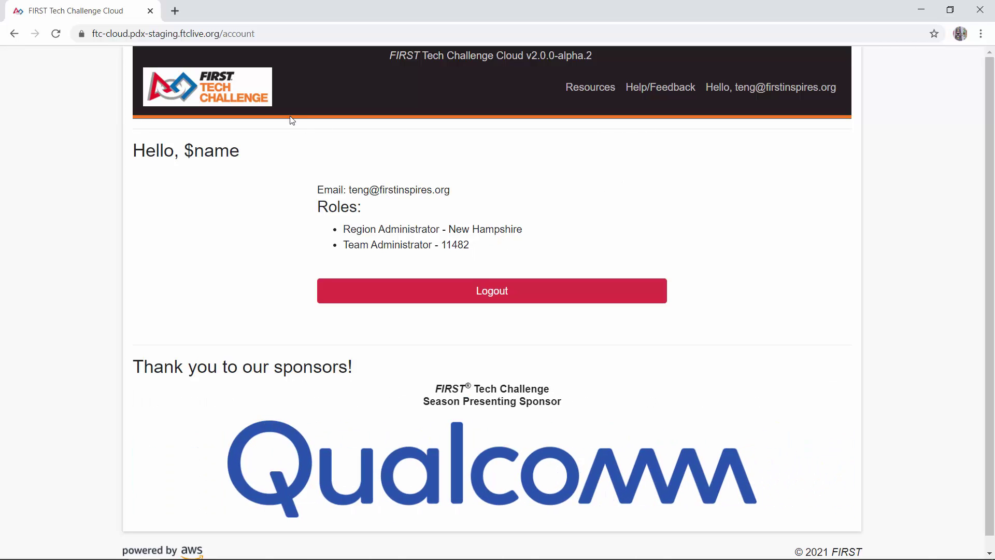
{"action": "left_click", "coordinate": [244, 100]}
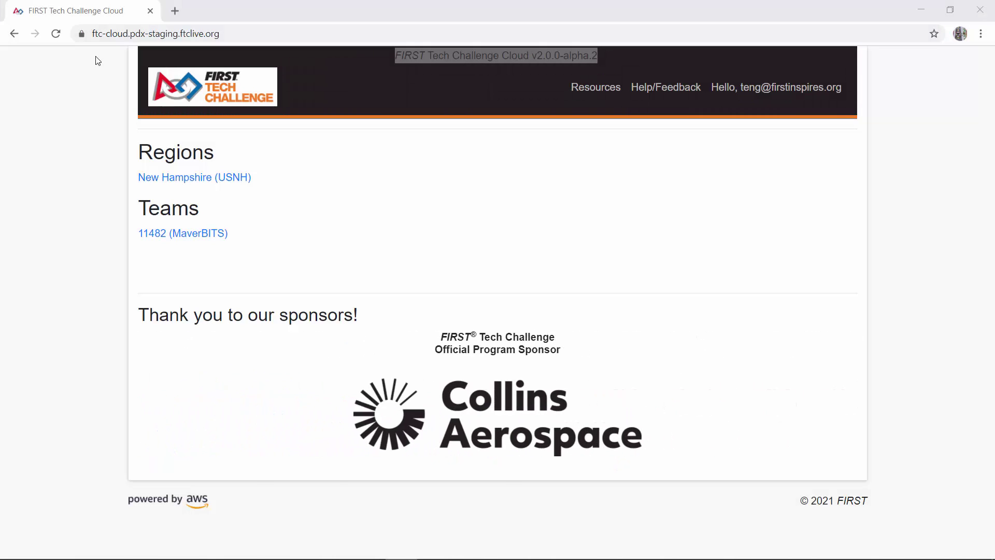
{"action": "left_click", "coordinate": [175, 10]}
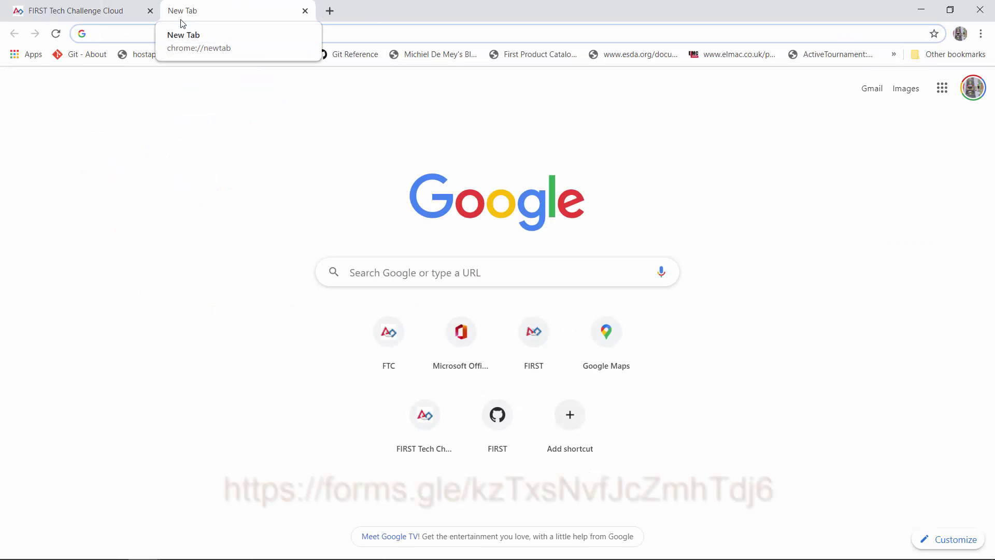
{"action": "type", "text": "https://forms.gle/kzTxsNvfJcZmhTdj6"}
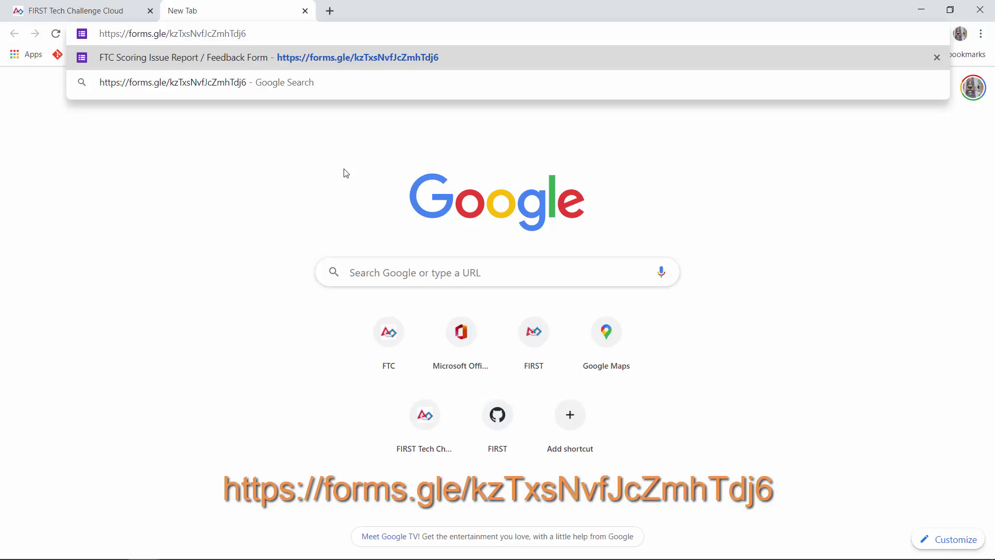
{"action": "key", "text": "Return"}
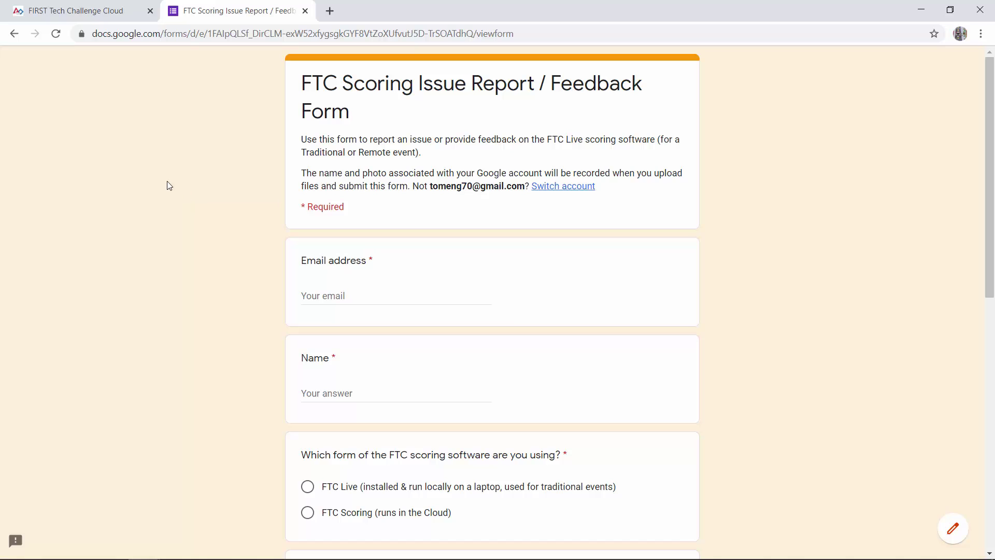
{"action": "scroll", "coordinate": [174, 184], "scroll_direction": "down", "scroll_amount": 2}
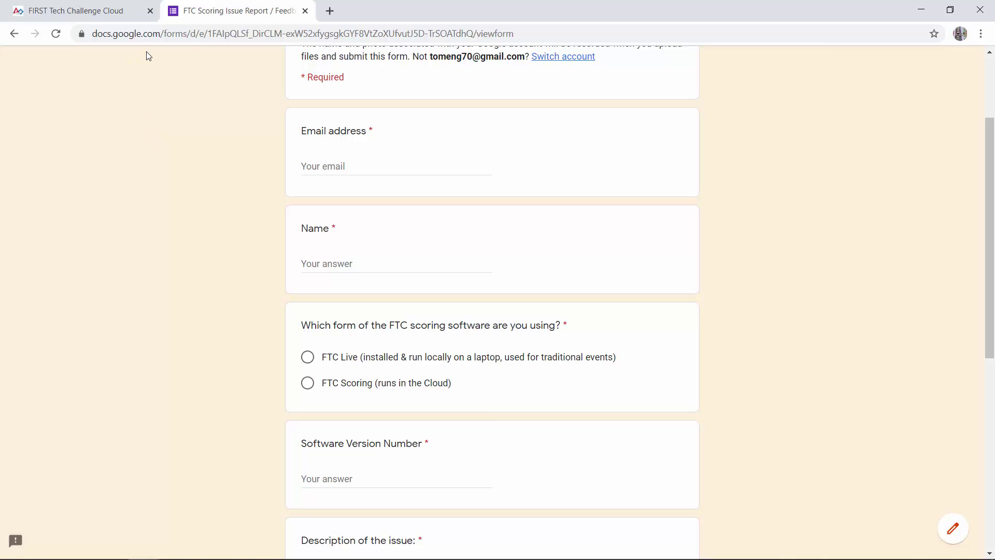
{"action": "left_click", "coordinate": [91, 11]}
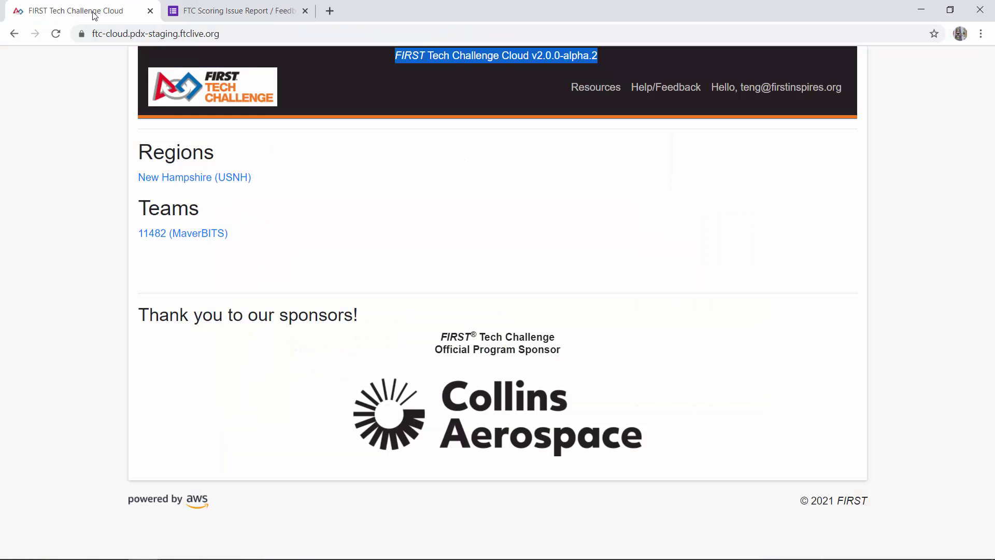
{"action": "left_click", "coordinate": [396, 145]}
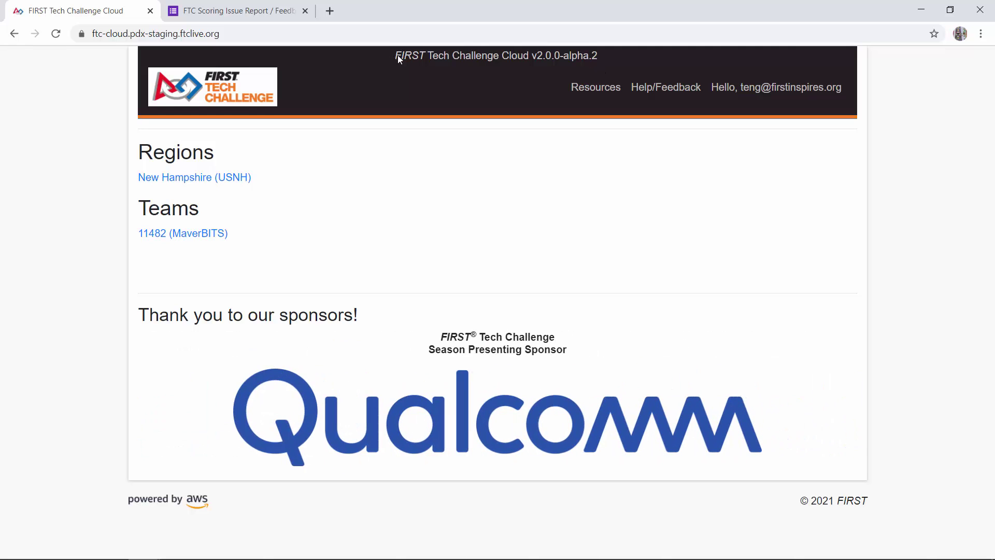
{"action": "left_click", "coordinate": [219, 17]}
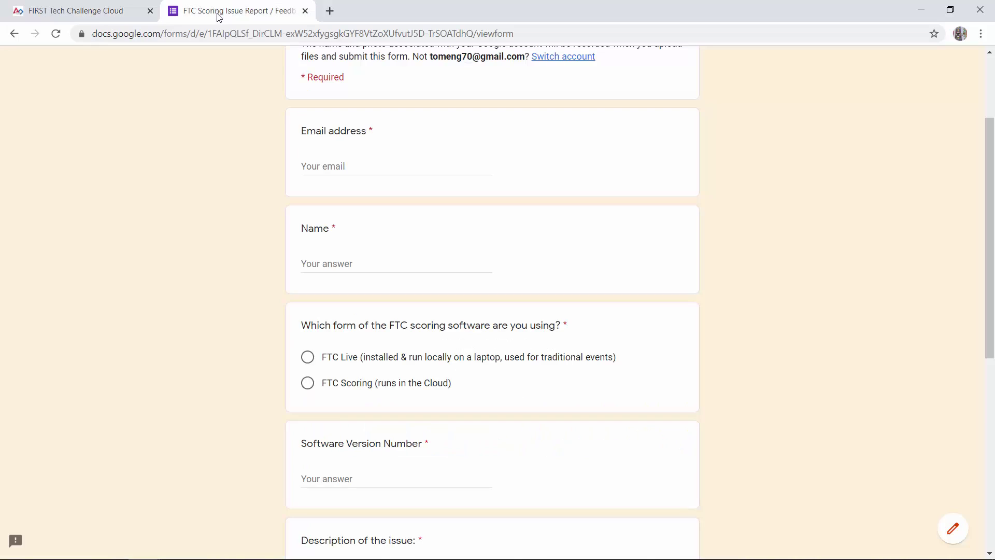
{"action": "scroll", "coordinate": [160, 231], "scroll_direction": "down", "scroll_amount": 4}
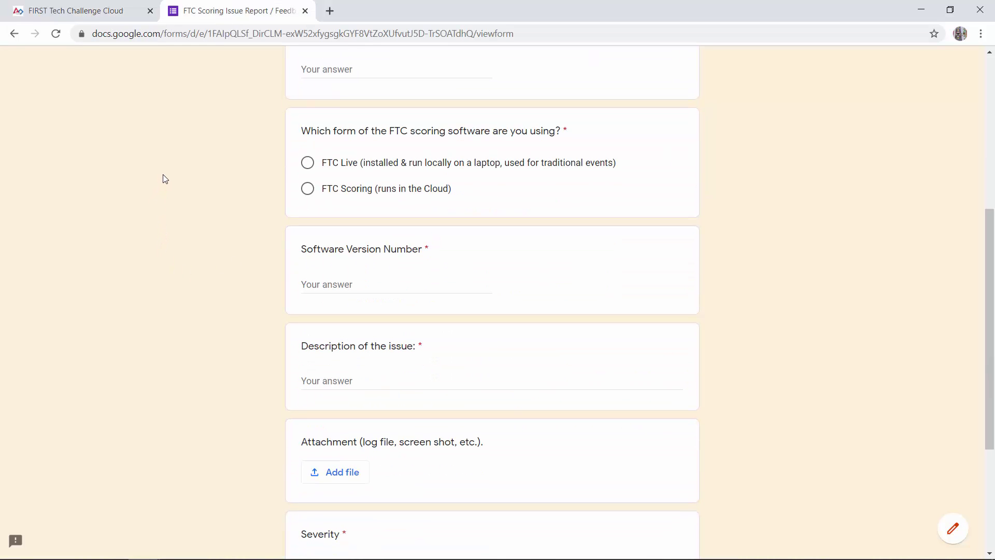
{"action": "scroll", "coordinate": [146, 176], "scroll_direction": "down", "scroll_amount": 1}
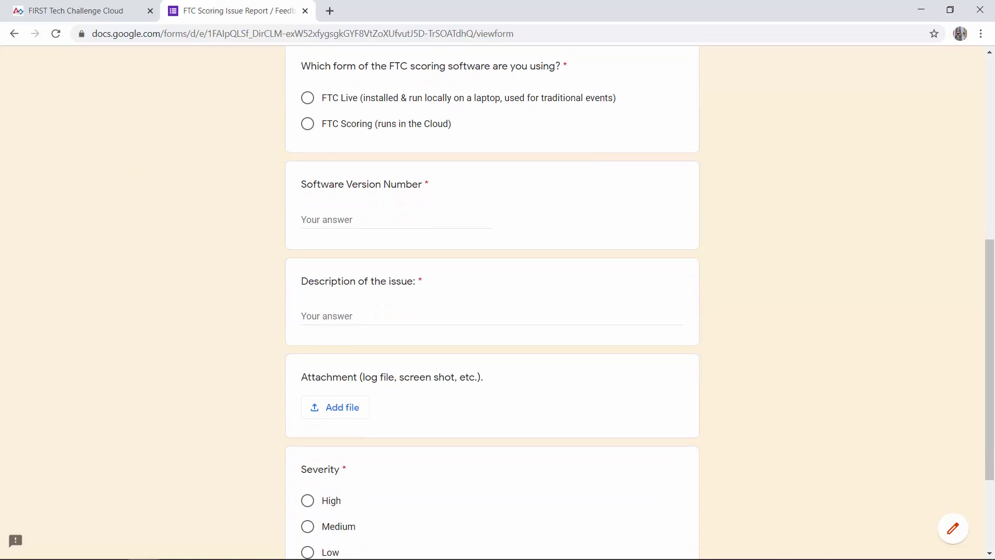
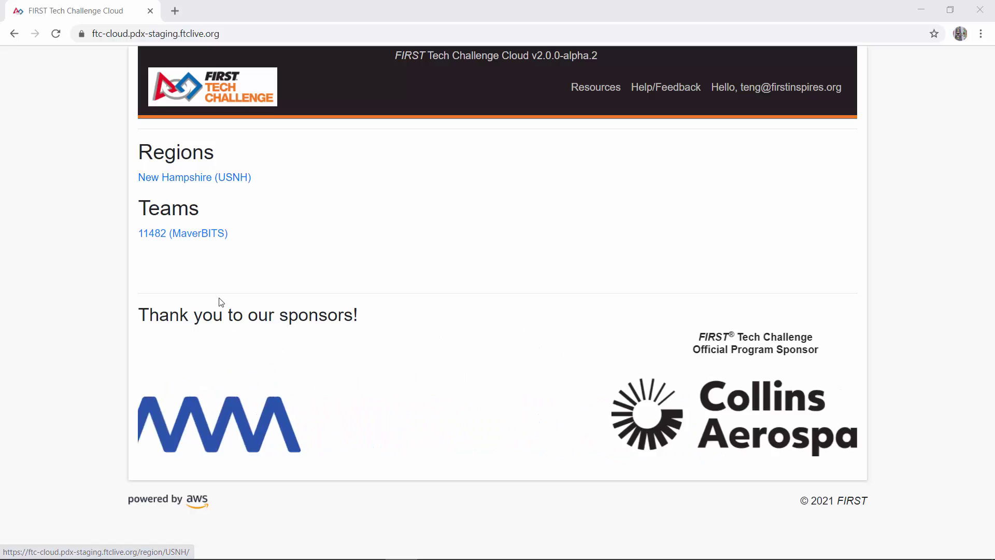
Open the New Hampshire (USNH) region and scroll through its 18 events, scrimmage to championship
{"action": "left_click", "coordinate": [210, 178]}
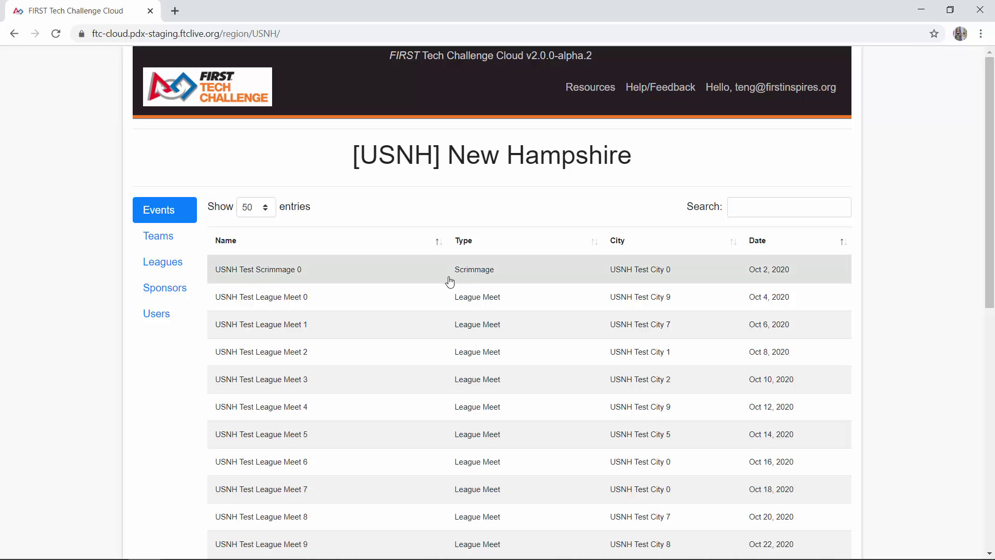
{"action": "scroll", "coordinate": [430, 279], "scroll_direction": "down", "scroll_amount": 4}
{"action": "scroll", "coordinate": [416, 279], "scroll_direction": "up", "scroll_amount": 1}
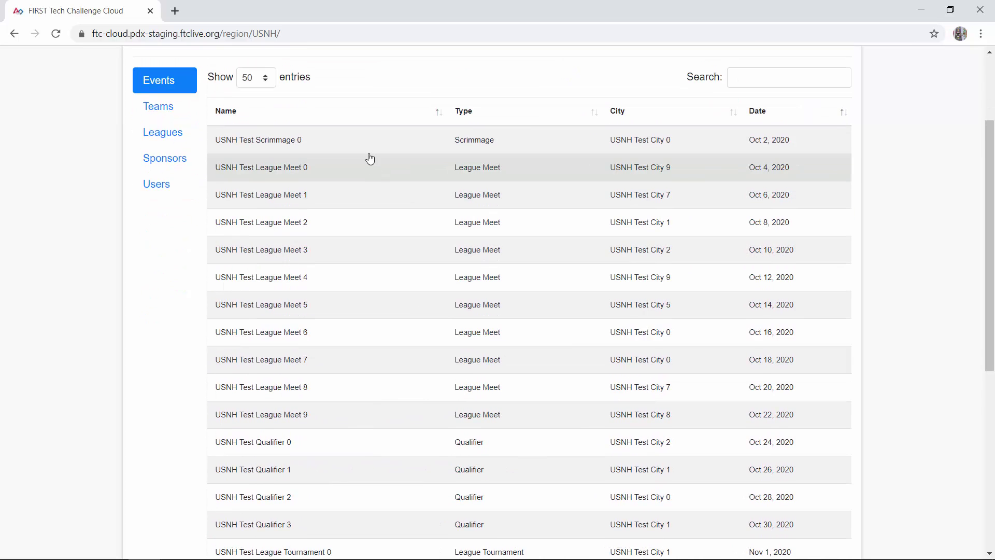
{"action": "scroll", "coordinate": [365, 329], "scroll_direction": "down", "scroll_amount": 2}
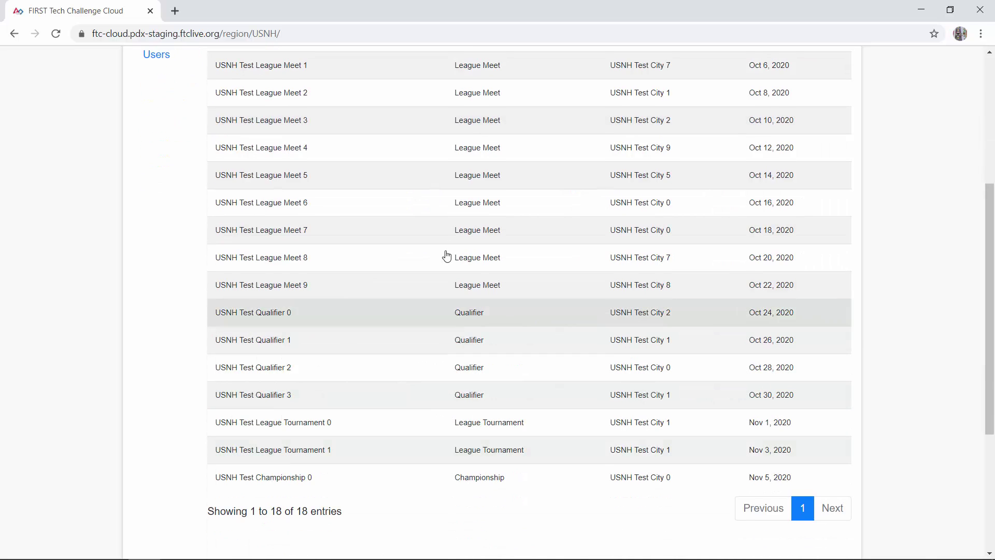
{"action": "scroll", "coordinate": [440, 222], "scroll_direction": "up", "scroll_amount": 2}
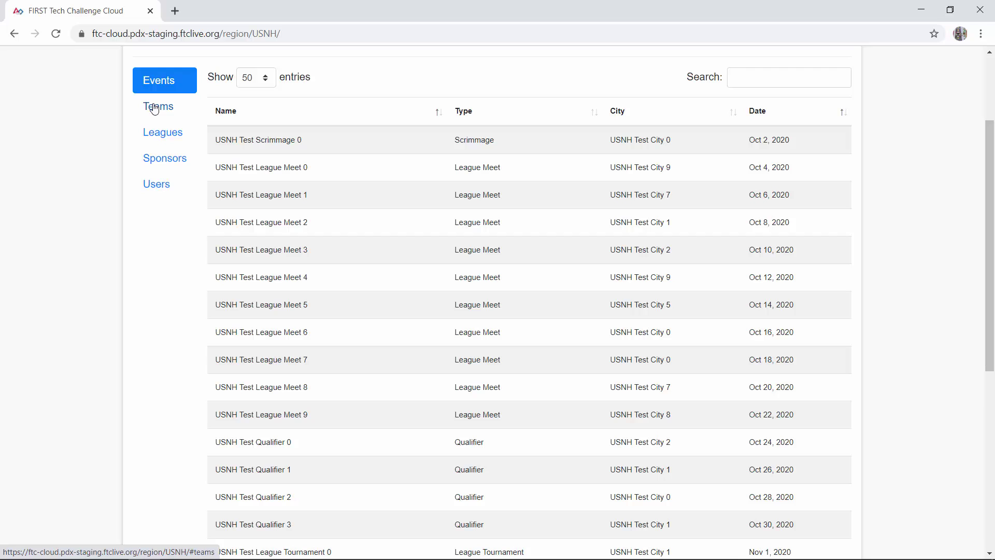
{"action": "left_click", "coordinate": [154, 108]}
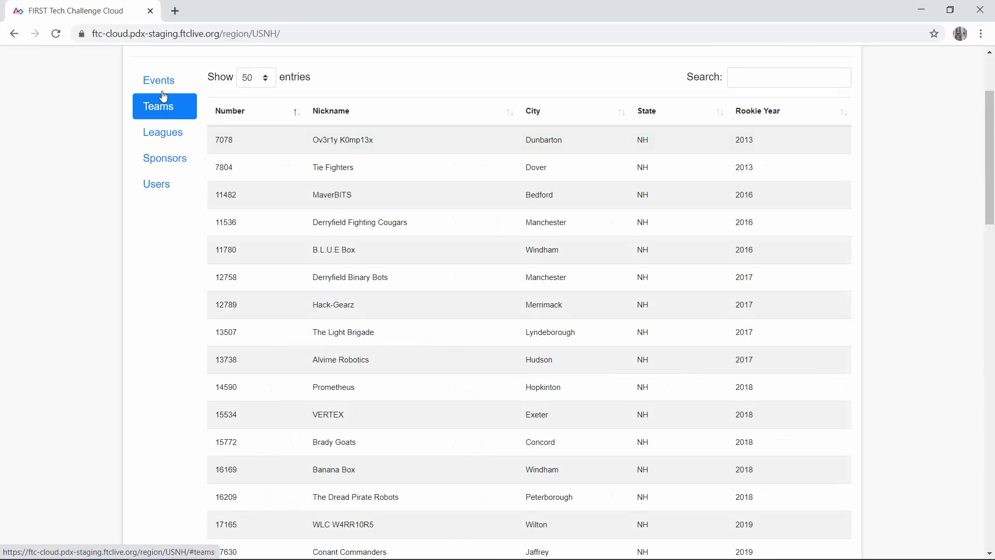
{"action": "left_click", "coordinate": [164, 91]}
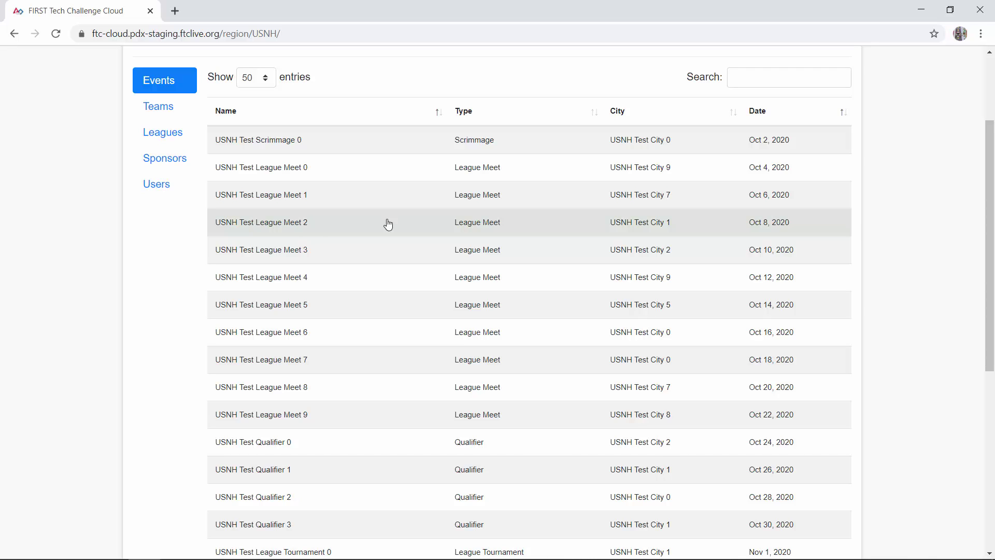
Show the USNH teams list and scroll from team 7078 down to the Test Team entries and back up
{"action": "left_click", "coordinate": [156, 113]}
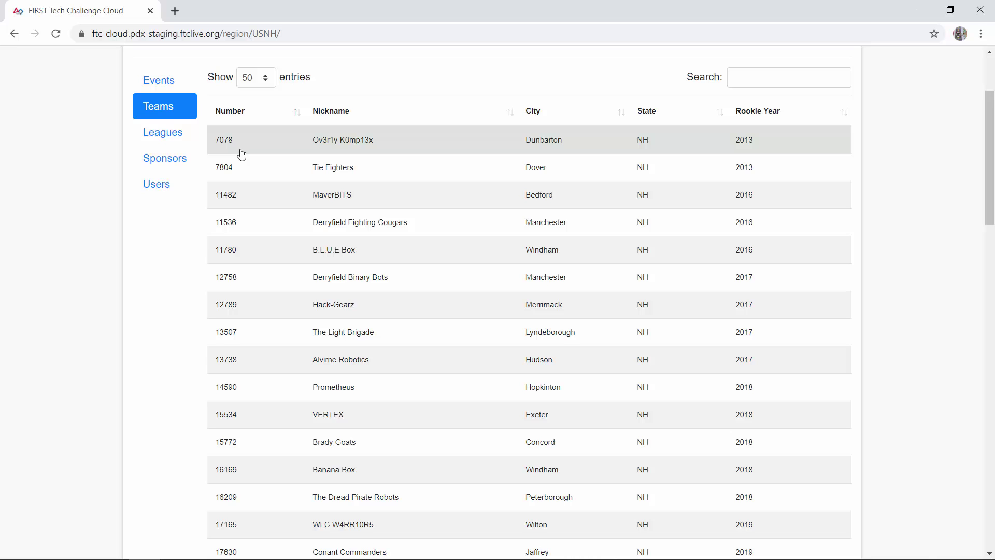
{"action": "scroll", "coordinate": [241, 154], "scroll_direction": "down", "scroll_amount": 1}
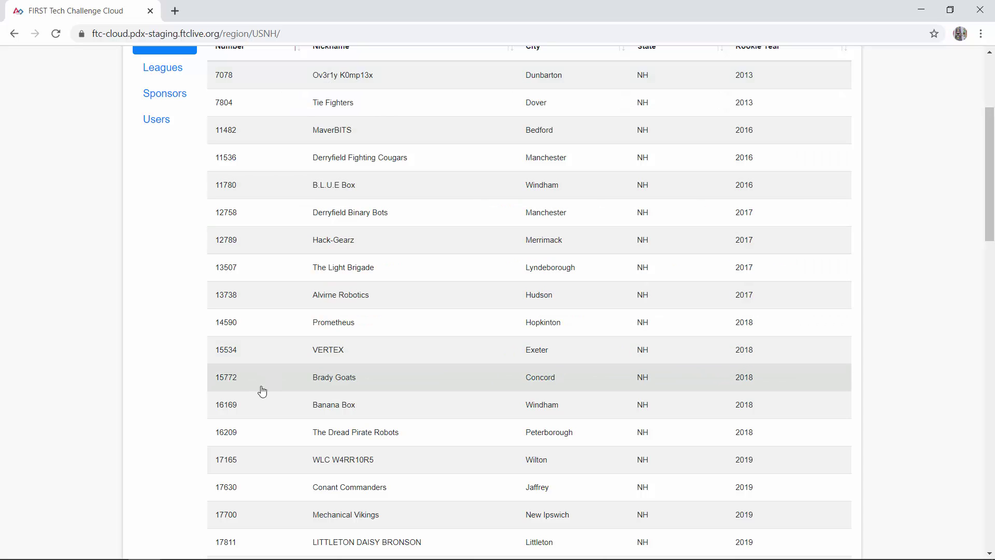
{"action": "scroll", "coordinate": [264, 373], "scroll_direction": "down", "scroll_amount": 1}
{"action": "scroll", "coordinate": [259, 362], "scroll_direction": "down", "scroll_amount": 4}
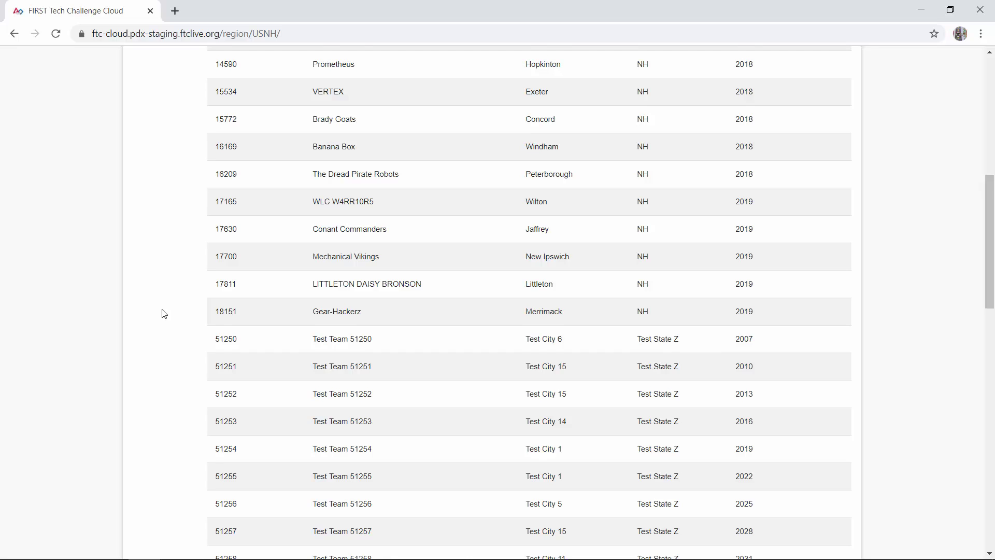
{"action": "scroll", "coordinate": [162, 313], "scroll_direction": "up", "scroll_amount": 5}
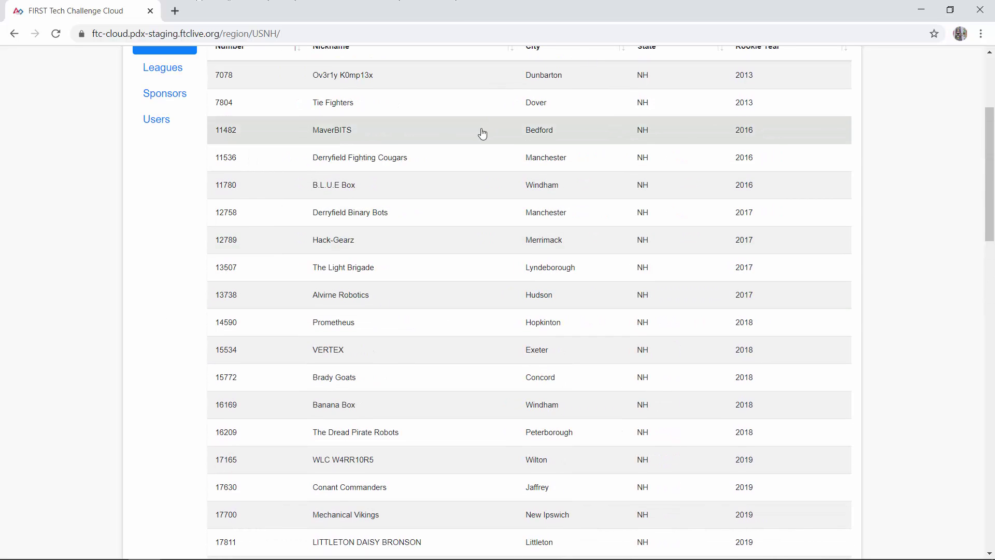
{"action": "scroll", "coordinate": [269, 287], "scroll_direction": "up", "scroll_amount": 4}
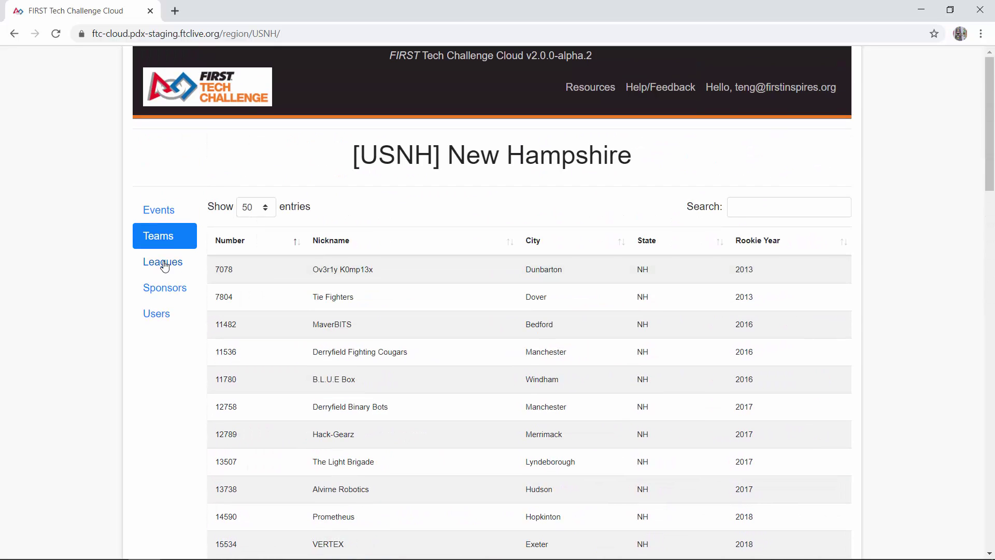
Open an empty Create League form for USNH from the Leagues list
{"action": "left_click", "coordinate": [165, 265]}
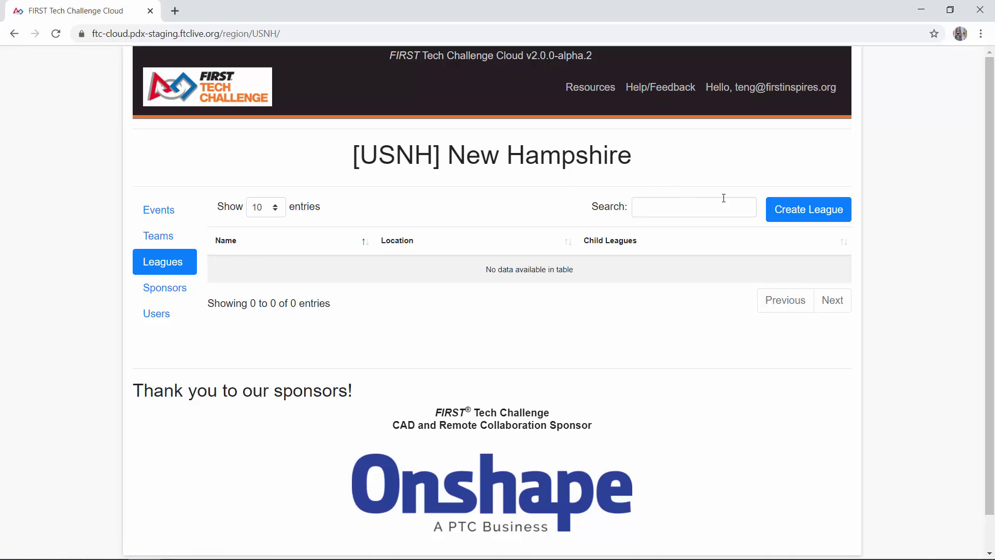
{"action": "left_click", "coordinate": [786, 217]}
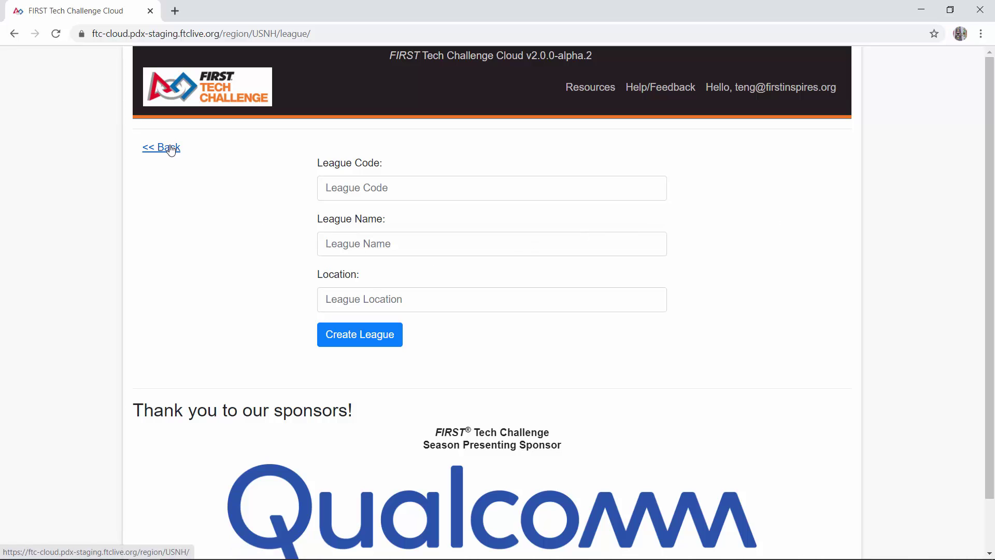
Leave the league form and return to the USNH Leagues list, which is still empty
{"action": "left_click", "coordinate": [171, 148]}
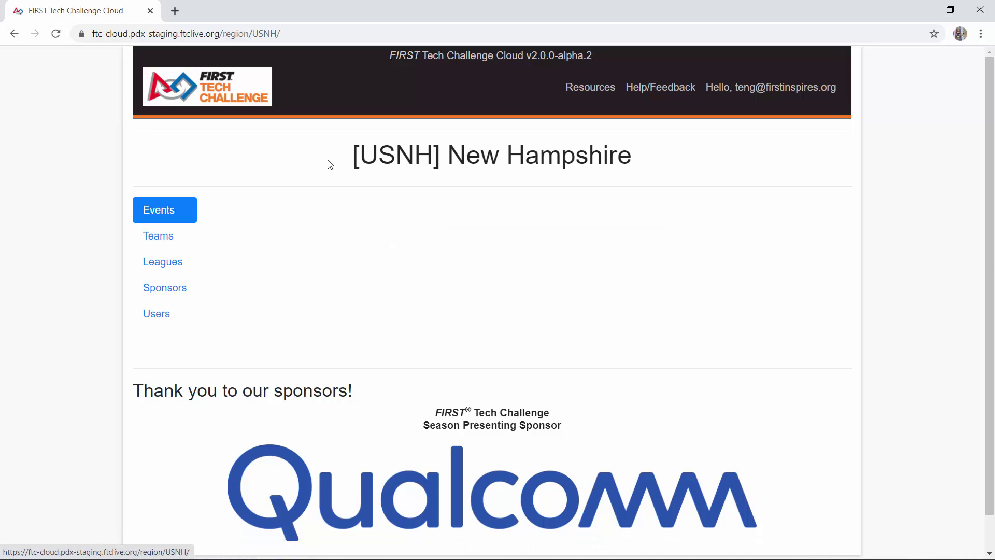
{"action": "left_click", "coordinate": [167, 261]}
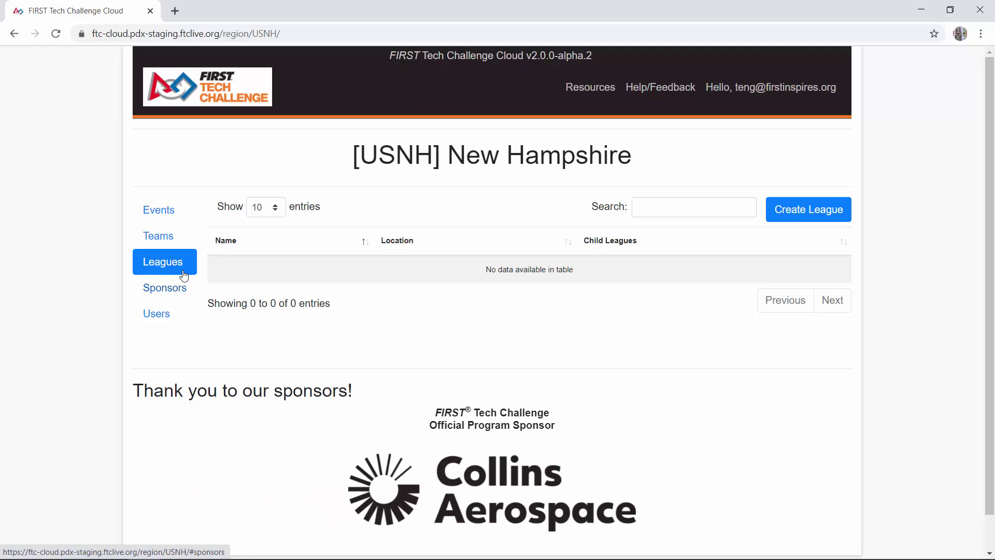
Look at the Add Sponsor form without saving, then show the USNH Users list with its one Region Administrator
{"action": "left_click", "coordinate": [170, 289]}
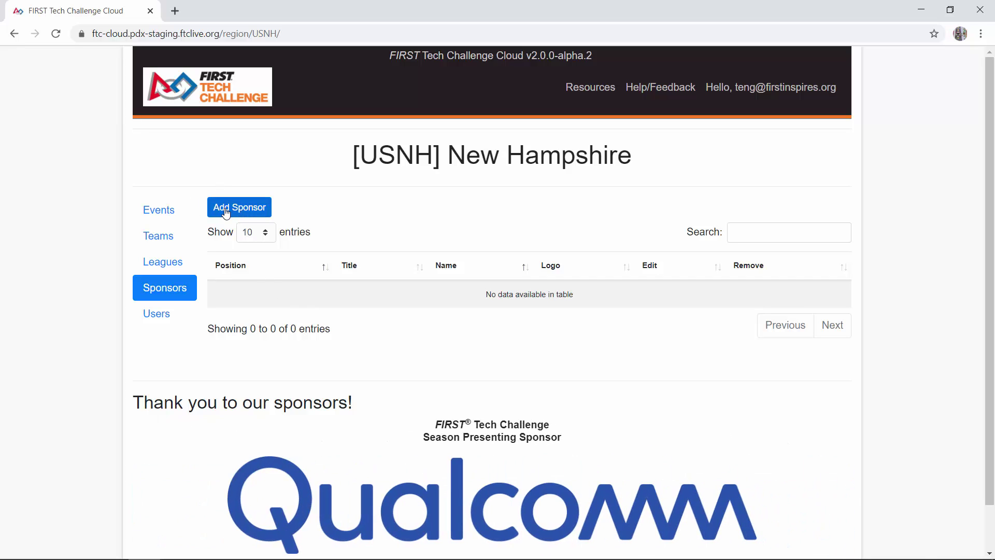
{"action": "left_click", "coordinate": [225, 210]}
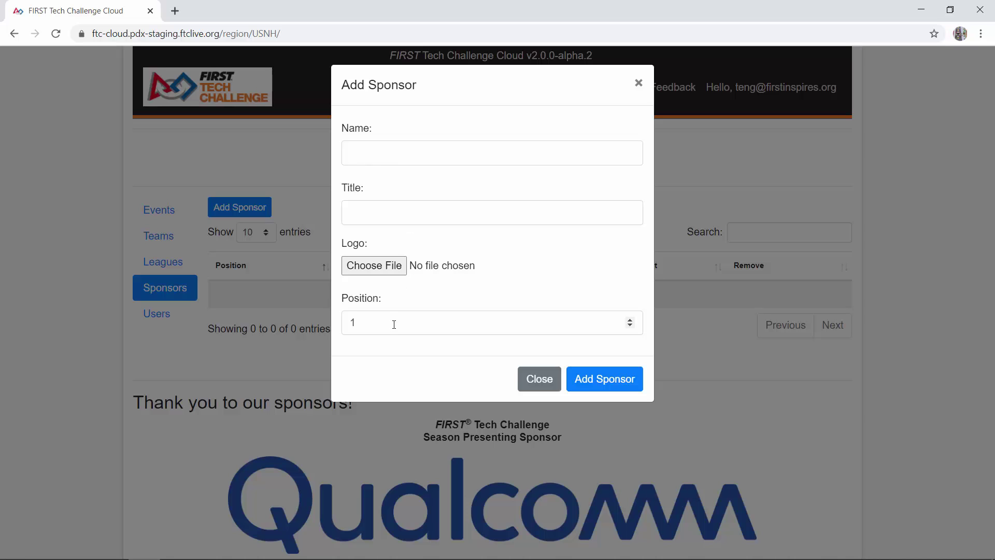
{"action": "left_click", "coordinate": [538, 379]}
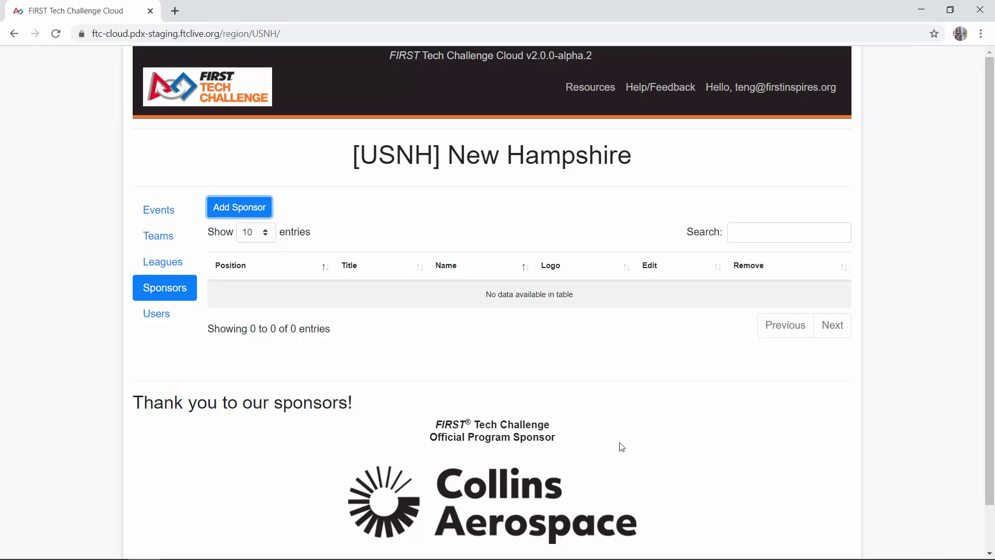
{"action": "left_click", "coordinate": [152, 320]}
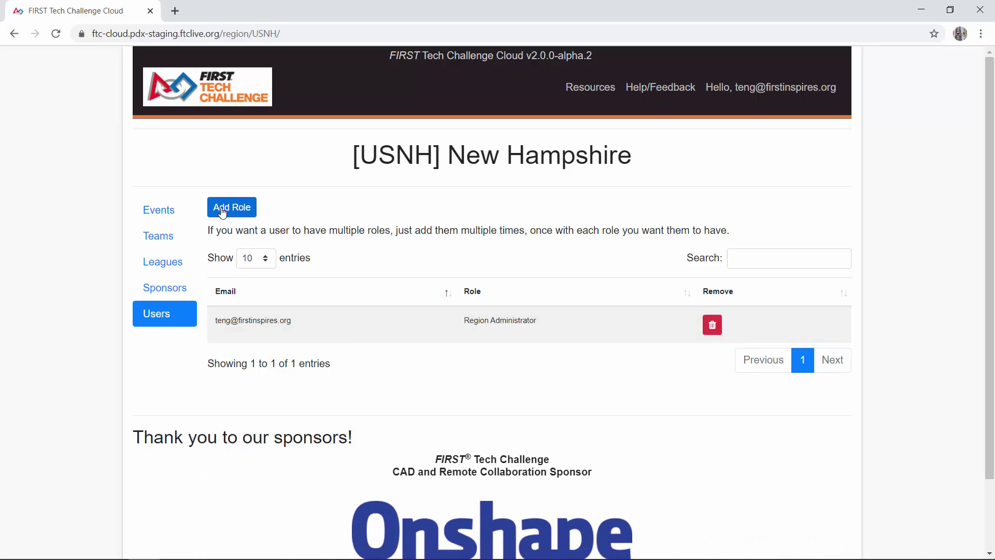
Fill a new user form with the suggested e-mail address and the Region Administrator role
{"action": "left_click", "coordinate": [223, 210]}
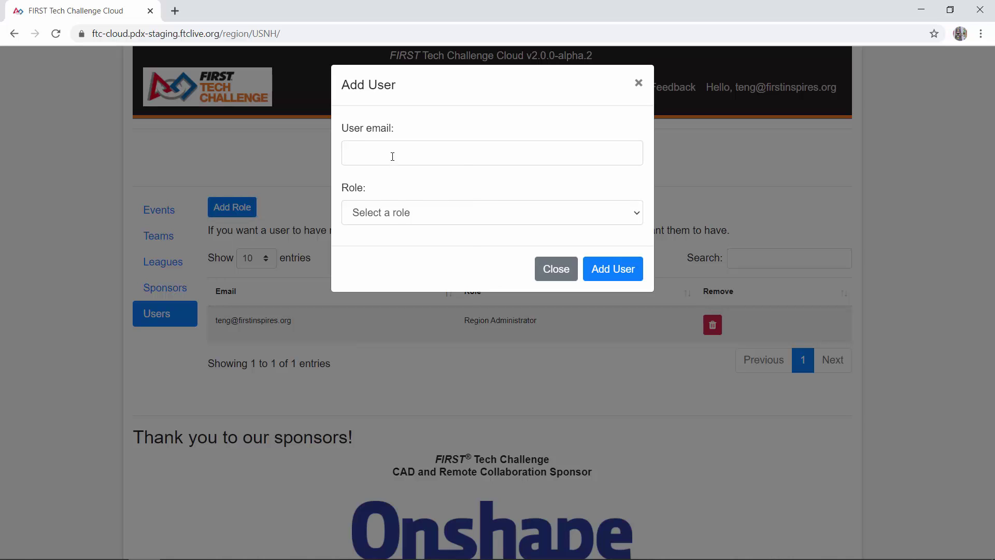
{"action": "left_click", "coordinate": [392, 157]}
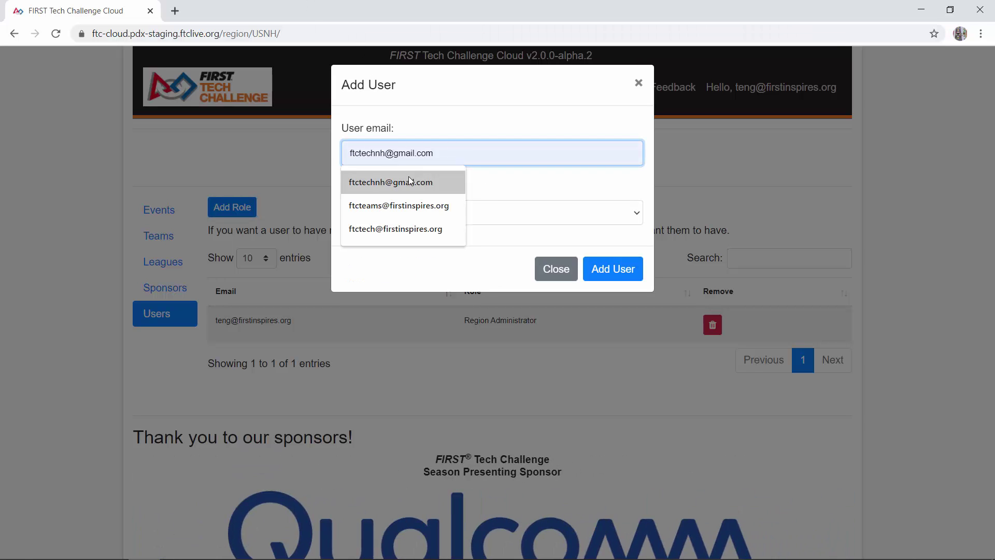
{"action": "left_click", "coordinate": [410, 181]}
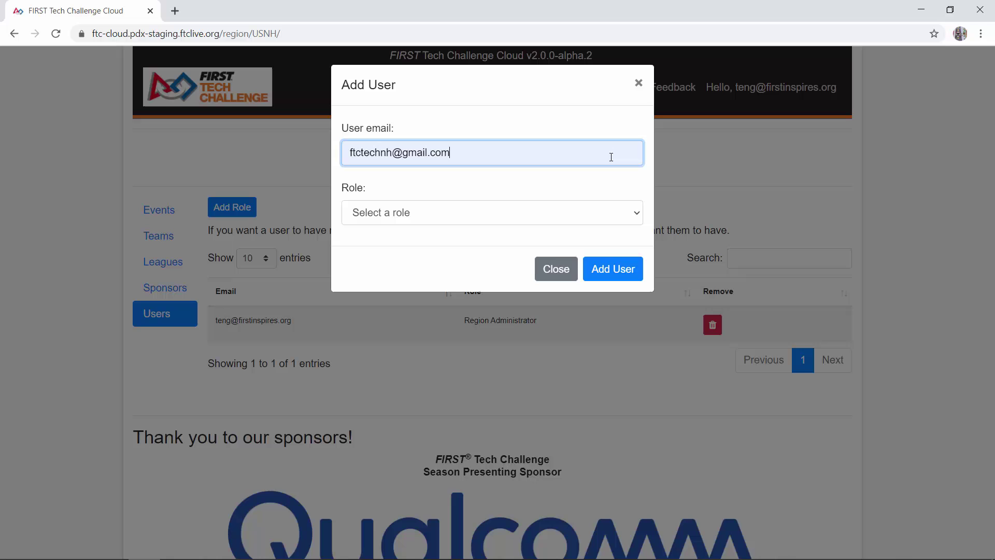
{"action": "left_click", "coordinate": [521, 213]}
{"action": "left_click", "coordinate": [488, 243]}
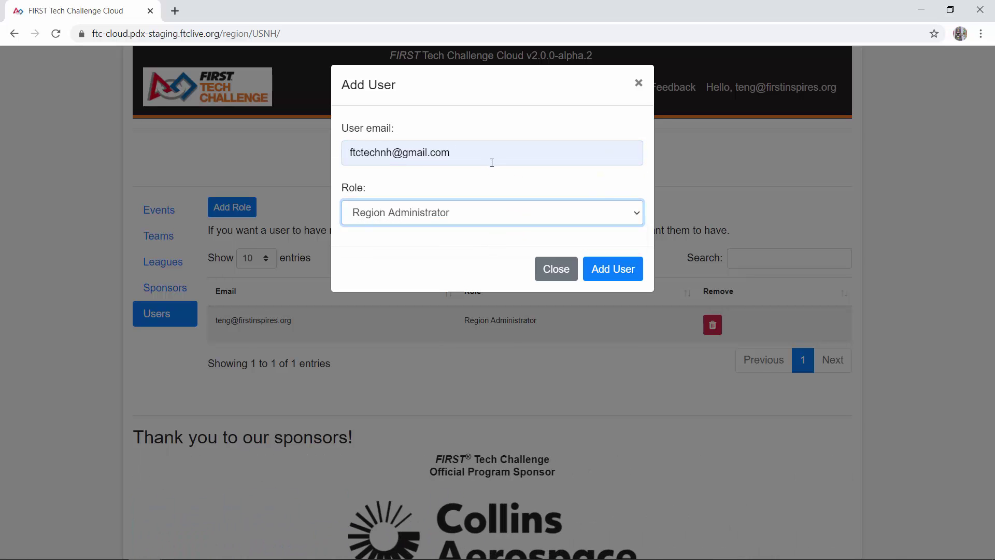
{"action": "triple_click", "coordinate": [468, 152]}
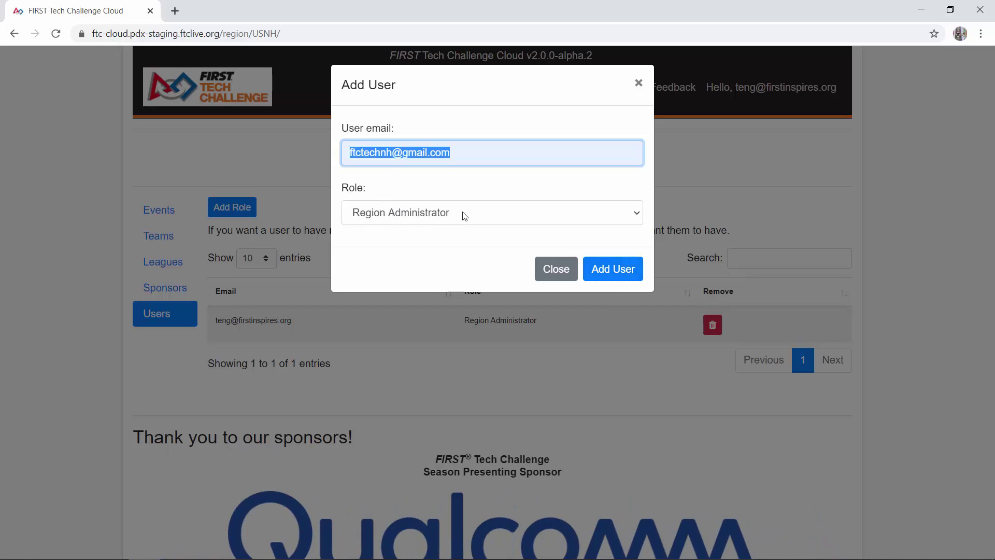
Save the new Region Administrator, bringing the USNH Users list to 2 entries, and select its e-mail
{"action": "left_click", "coordinate": [602, 270]}
{"action": "left_click", "coordinate": [602, 270]}
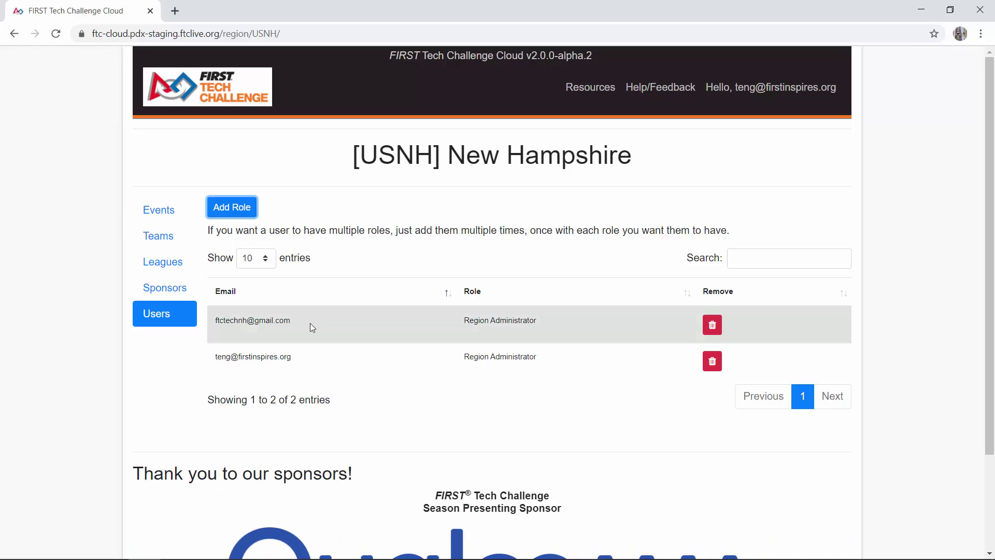
{"action": "left_click_drag", "start_coordinate": [309, 322], "coordinate": [204, 332]}
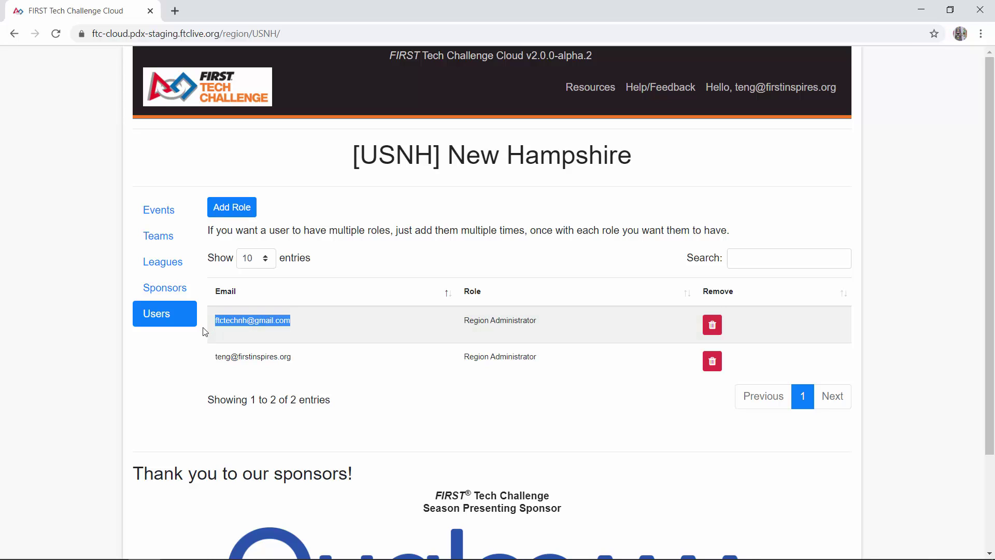